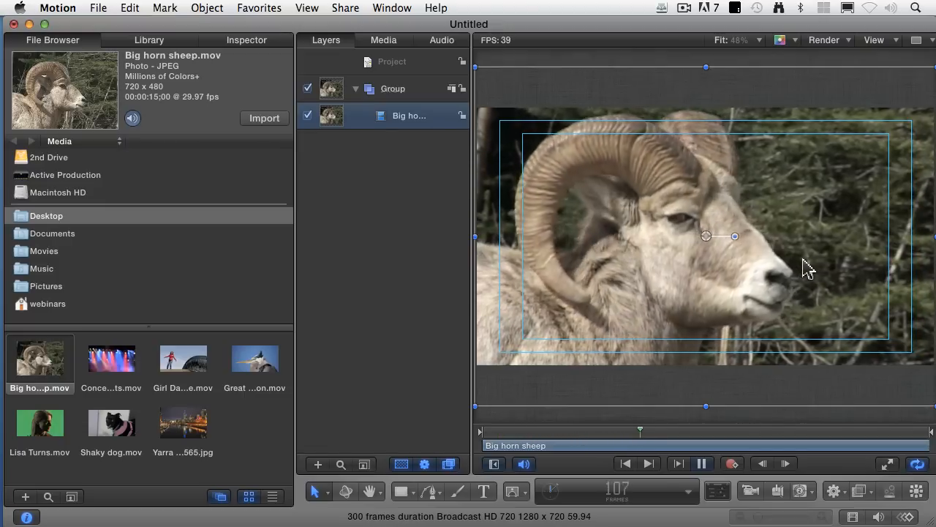
- Stop playback, add the title "Big Horn Sheep" to the group over the sheep clip, and enlarge it
{"action": "key", "text": "space"}
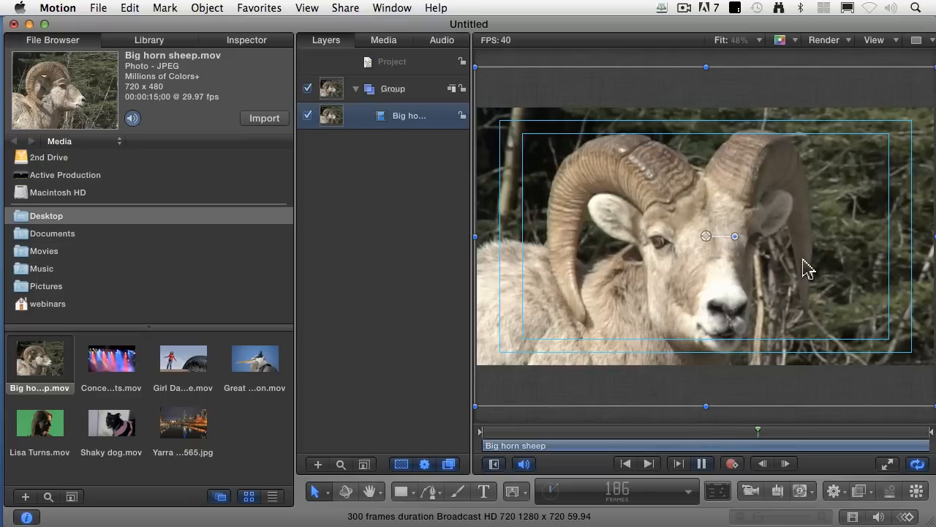
{"action": "left_click", "coordinate": [431, 251]}
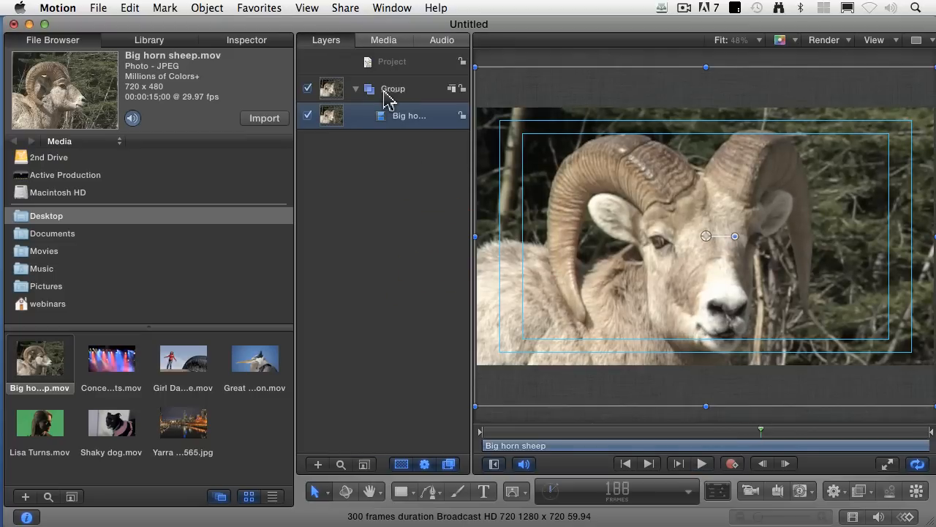
{"action": "left_click", "coordinate": [385, 91]}
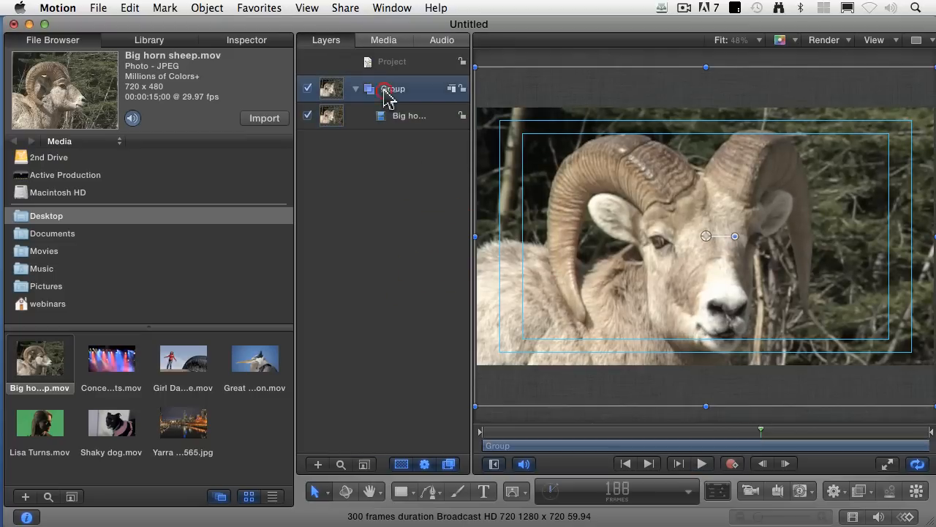
{"action": "left_click", "coordinate": [483, 491]}
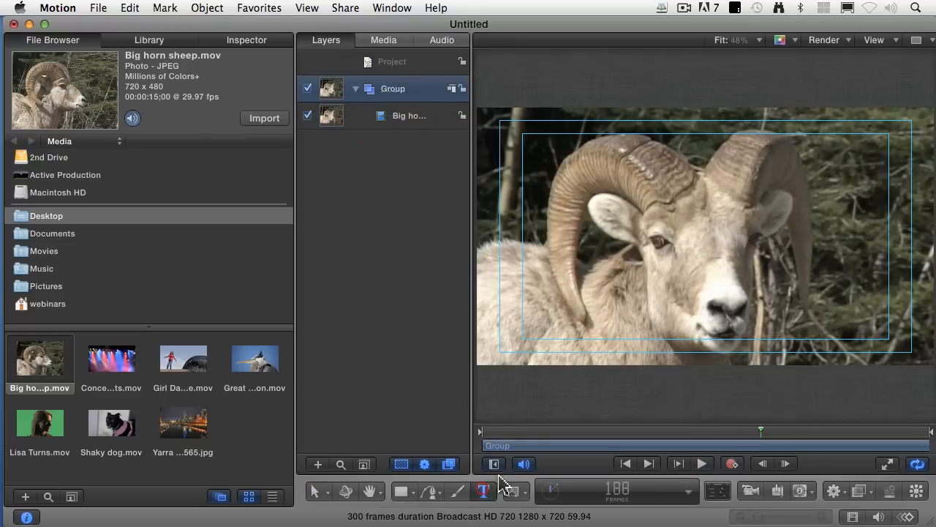
{"action": "left_click", "coordinate": [712, 220]}
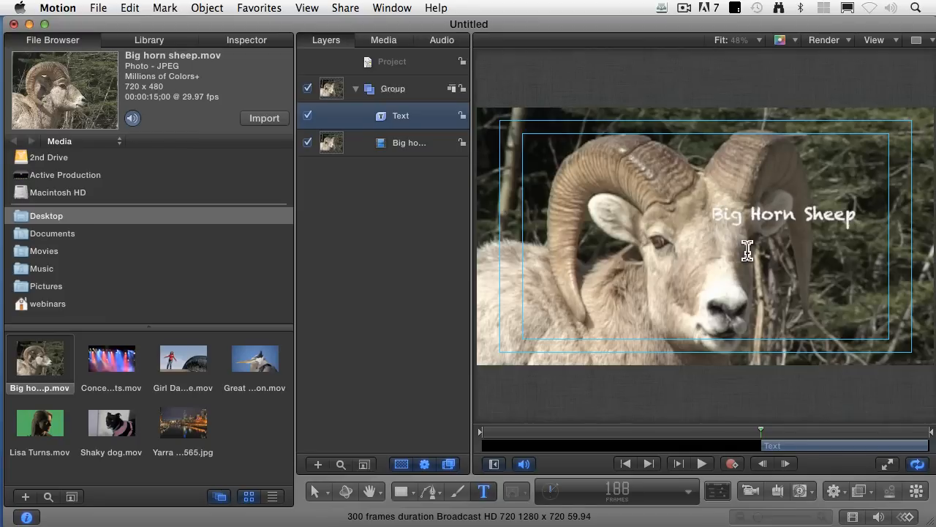
{"action": "key", "text": "Escape"}
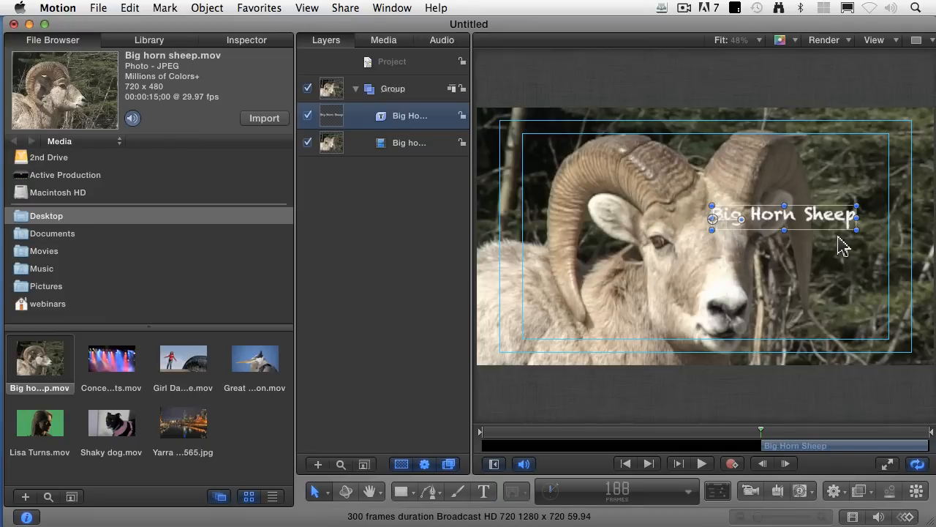
{"action": "left_click_drag", "start_coordinate": [857, 230], "coordinate": [793, 238]}
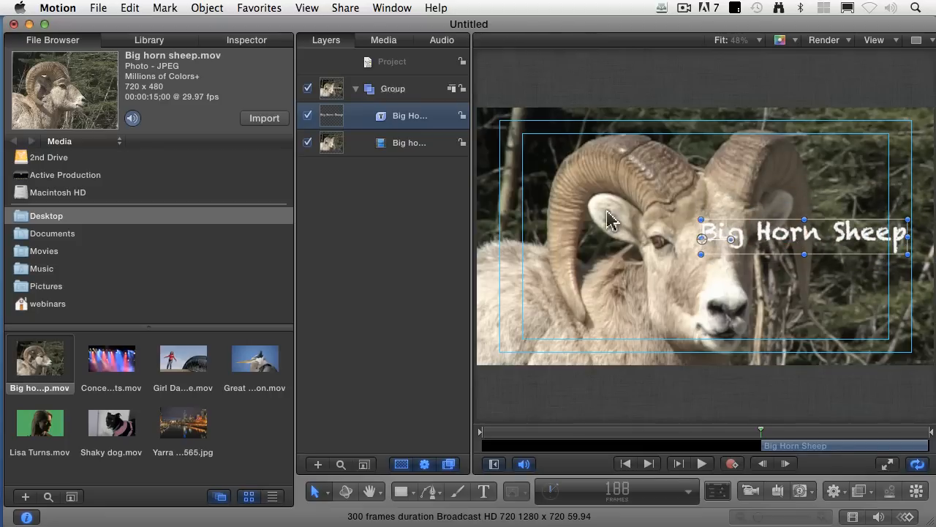
- Turn on a drop shadow for the "Big Horn Sheep" title and set its opacity to 90%
{"action": "left_click", "coordinate": [248, 41]}
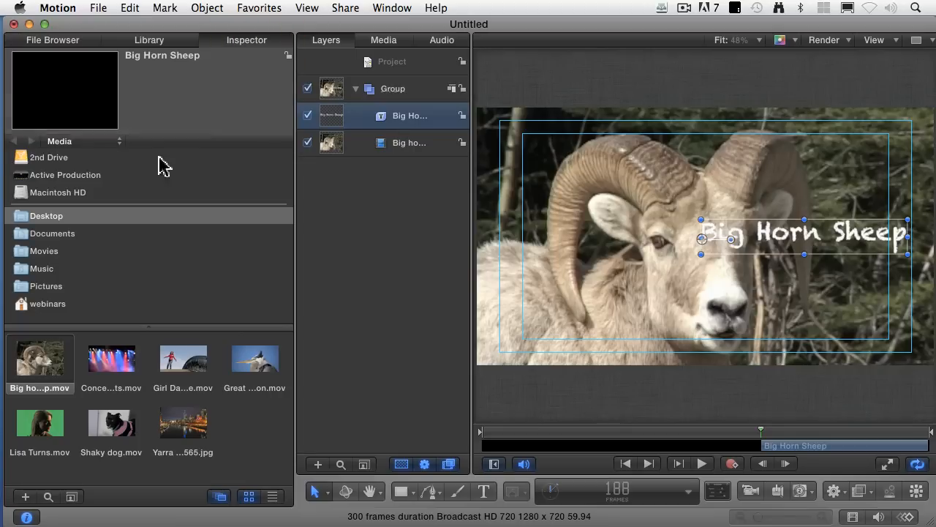
{"action": "scroll", "coordinate": [59, 408], "scroll_direction": "down", "scroll_amount": 5}
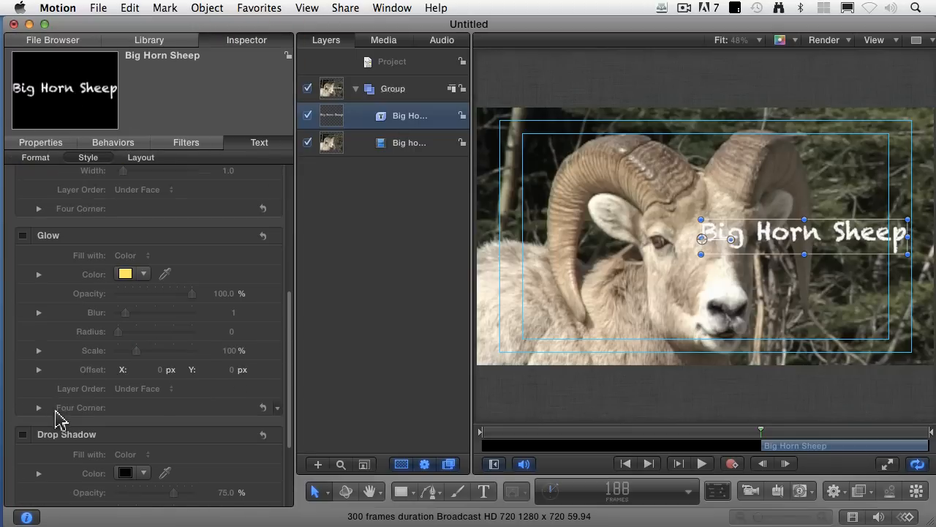
{"action": "scroll", "coordinate": [57, 417], "scroll_direction": "down", "scroll_amount": 1}
{"action": "left_click", "coordinate": [22, 400]}
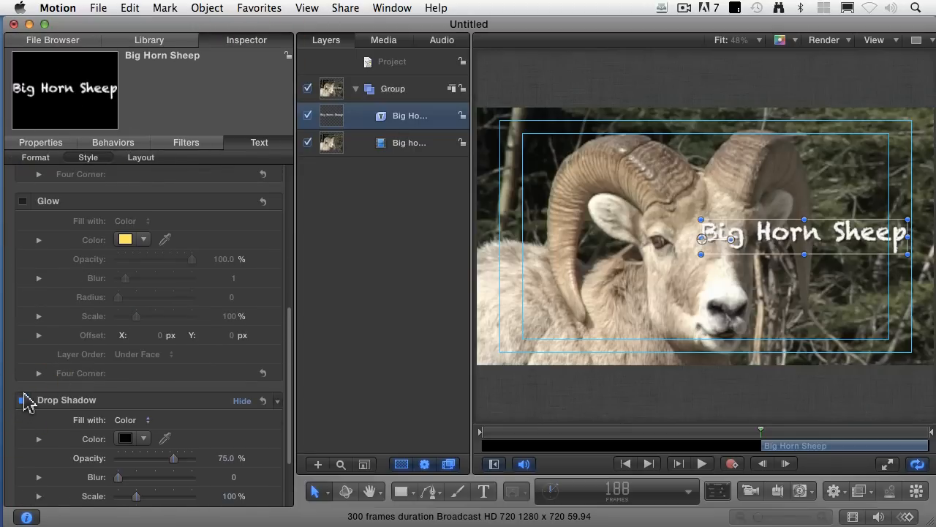
{"action": "left_click", "coordinate": [227, 459]}
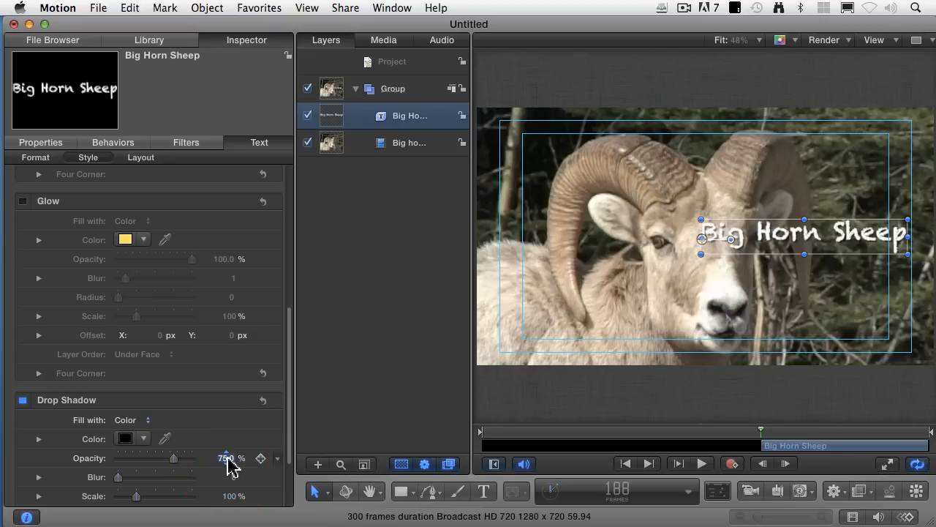
{"action": "type", "text": "90"}
{"action": "key", "text": "Return"}
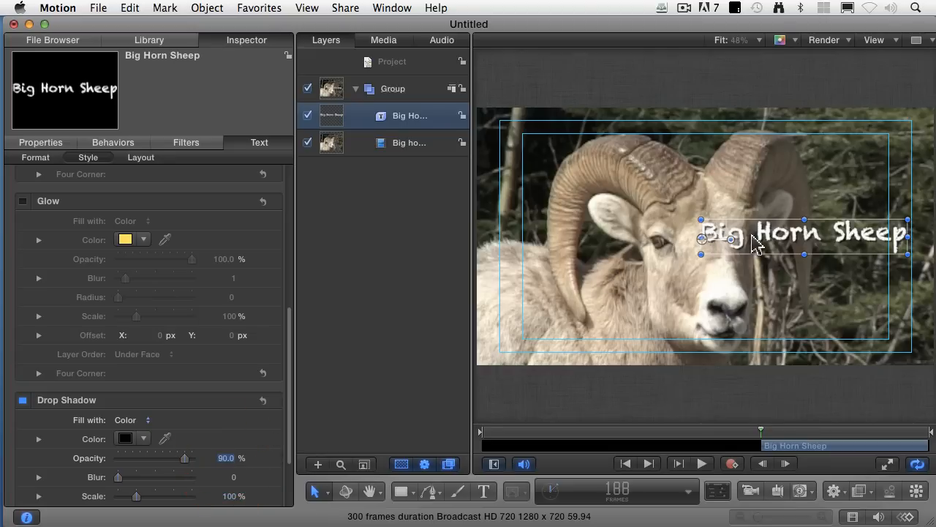
- Extend the title's start back to frame 1 and place the text in the upper-right corner of the video frame
{"action": "left_click_drag", "start_coordinate": [757, 244], "coordinate": [759, 237]}
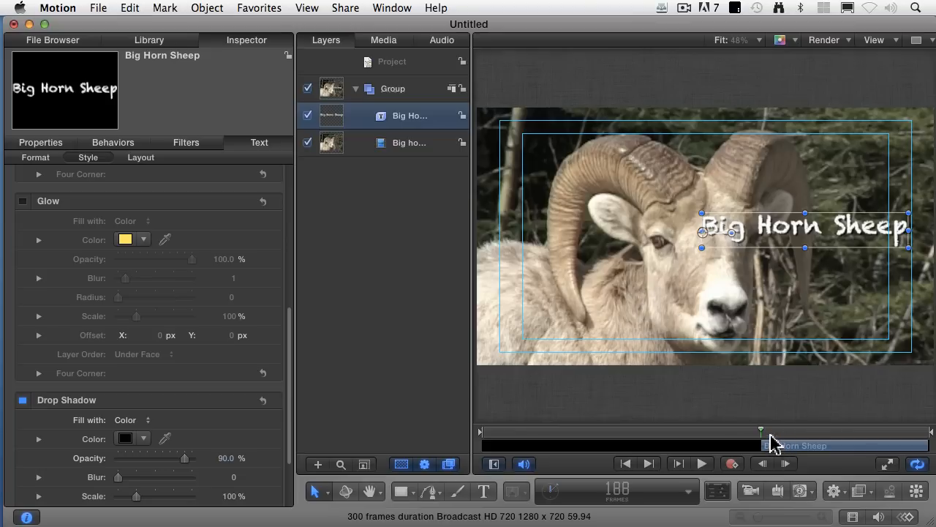
{"action": "key", "text": "Home"}
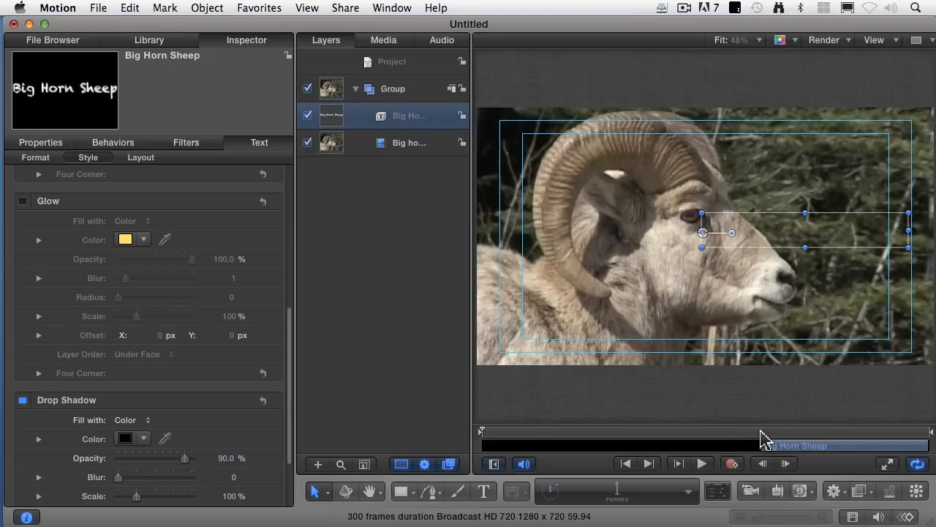
{"action": "key", "text": "i"}
{"action": "left_click_drag", "start_coordinate": [553, 433], "coordinate": [471, 435]}
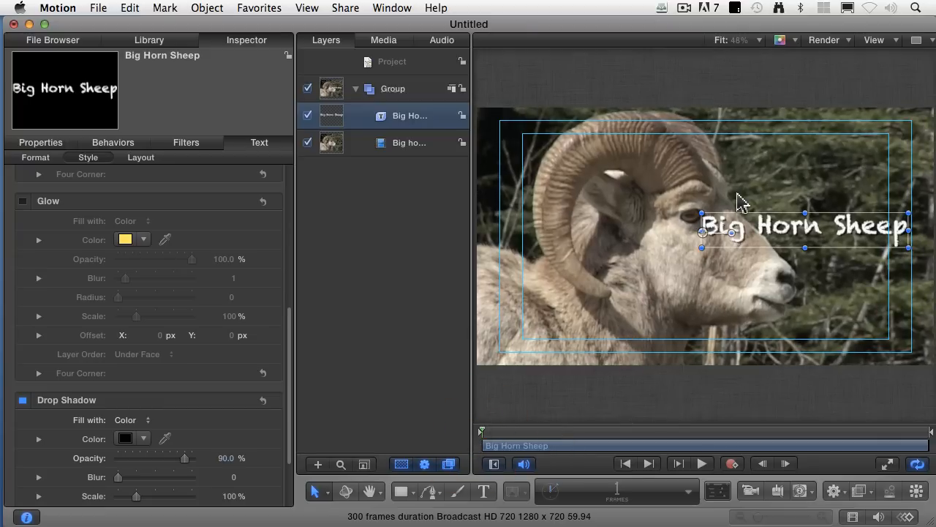
{"action": "left_click_drag", "start_coordinate": [749, 232], "coordinate": [771, 149]}
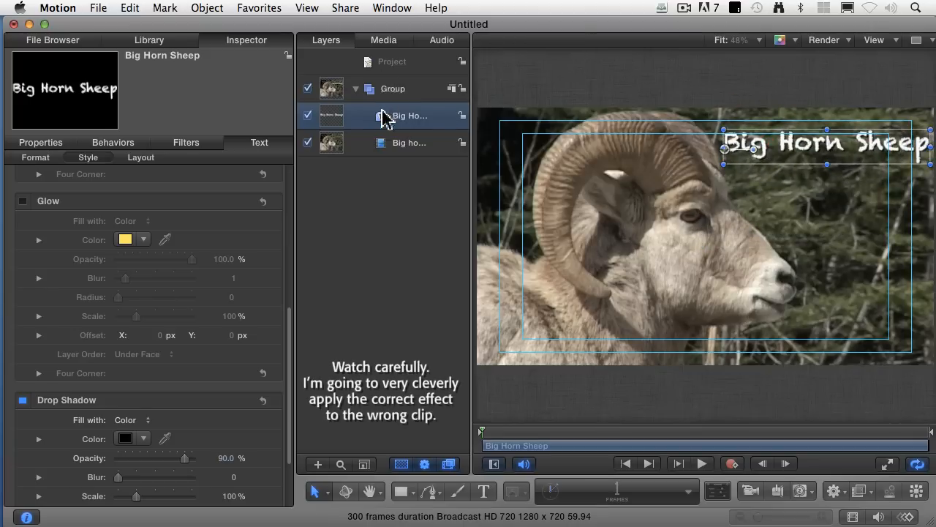
- Apply the Match Move motion tracking behavior to the Big horn sheep video clip
{"action": "left_click", "coordinate": [401, 150]}
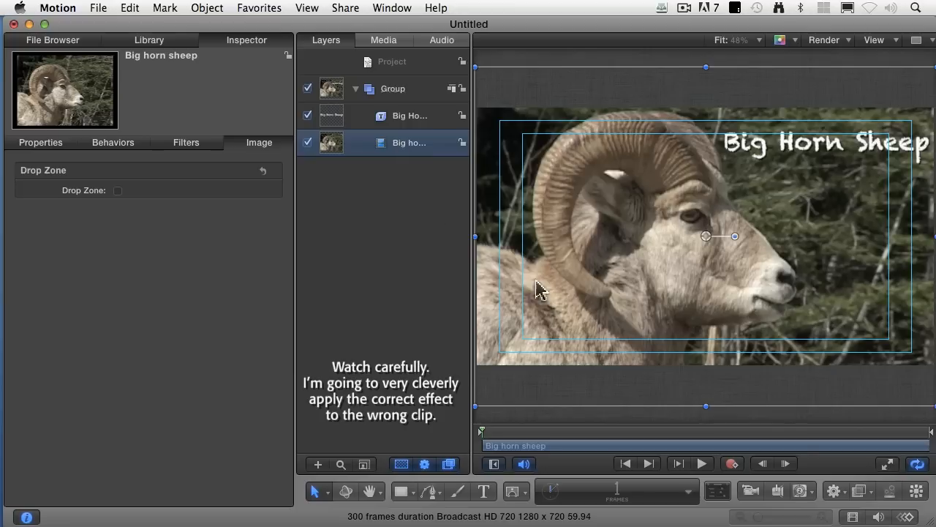
{"action": "left_click", "coordinate": [832, 492]}
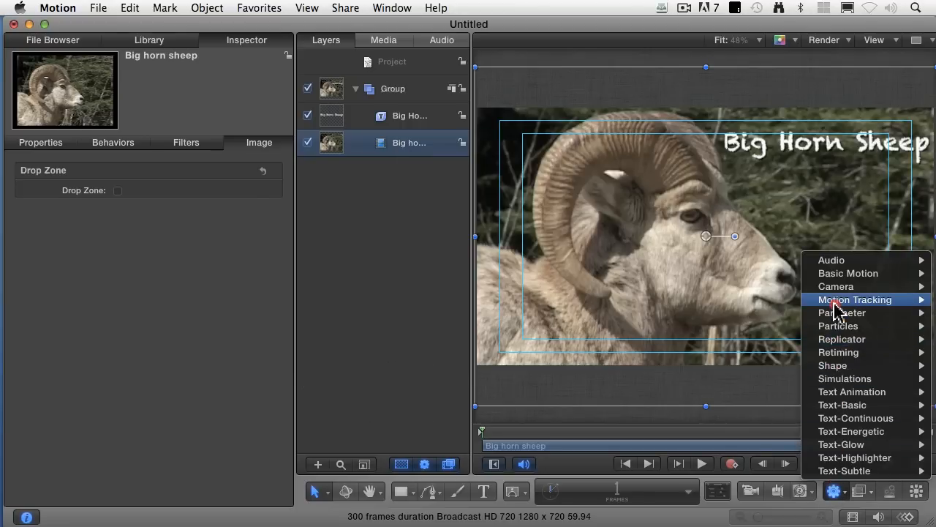
{"action": "mouse_move", "coordinate": [836, 307]}
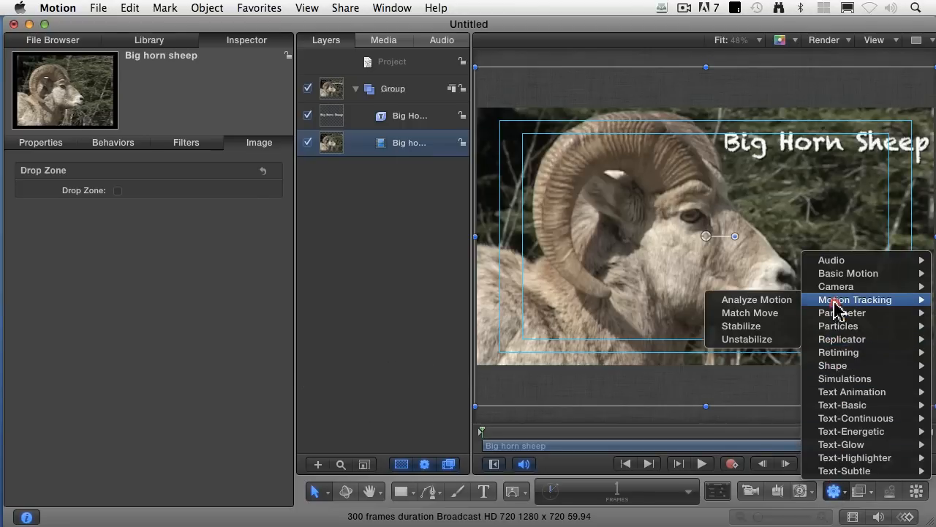
{"action": "left_click", "coordinate": [777, 313]}
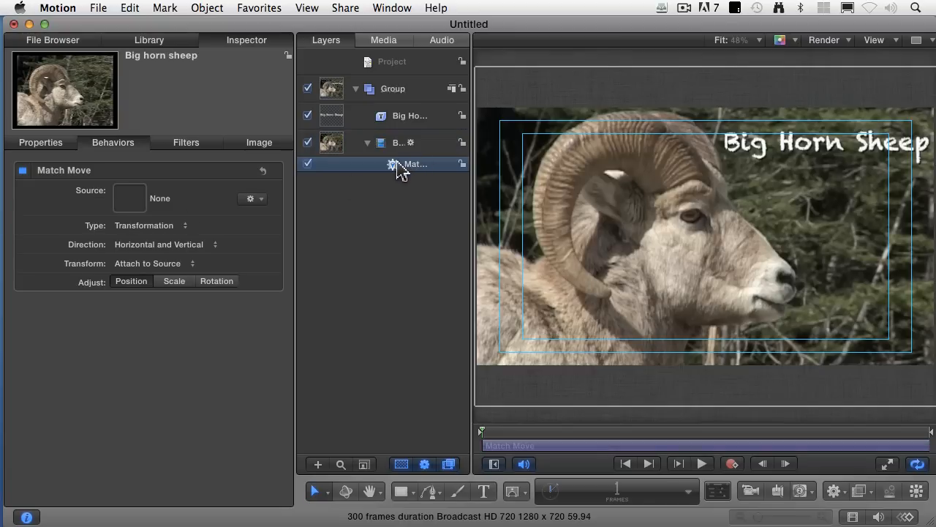
- Transfer the Match Move behavior from the video clip to the "Big Horn Sheep" title layer
{"action": "left_click", "coordinate": [420, 118]}
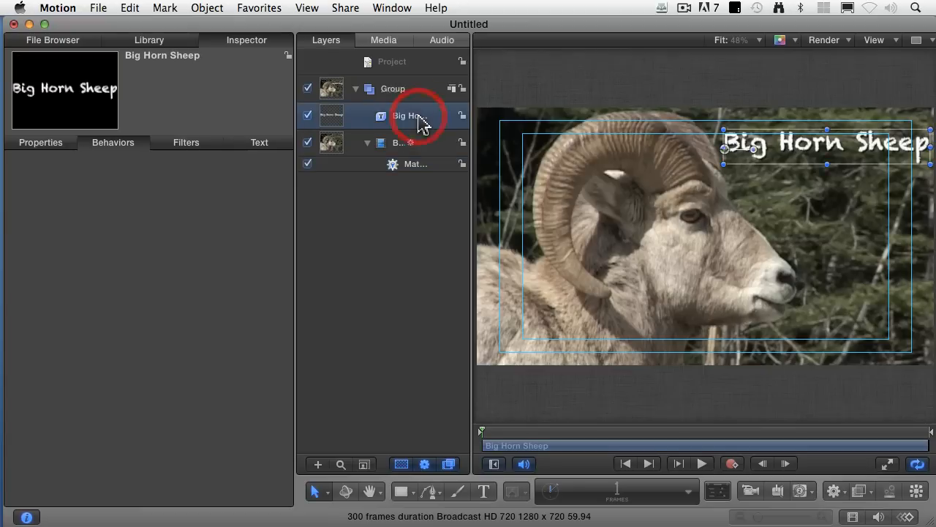
{"action": "left_click", "coordinate": [388, 146]}
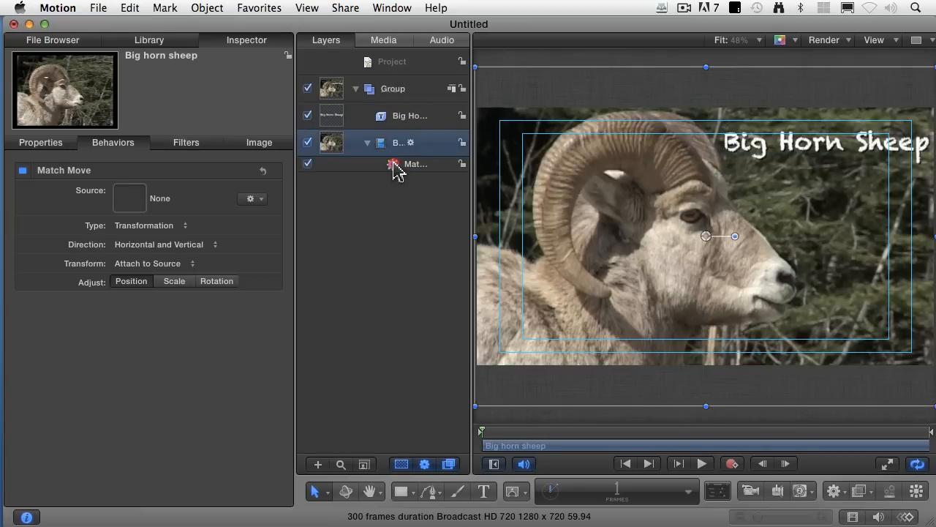
{"action": "left_click_drag", "start_coordinate": [395, 167], "coordinate": [390, 119]}
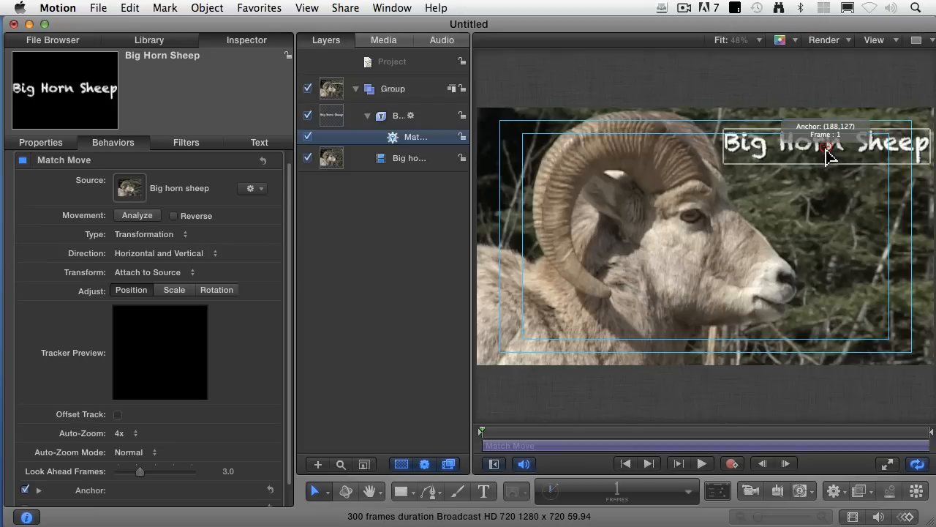
- Place the Match Move tracker on the corner of the sheep's mouth and analyze the clip's movement
{"action": "left_click_drag", "start_coordinate": [827, 151], "coordinate": [757, 296]}
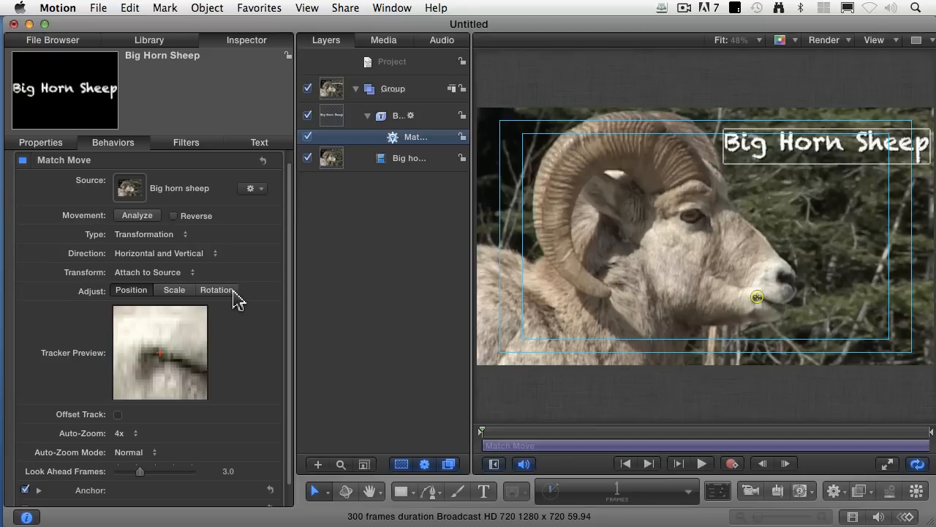
{"action": "left_click", "coordinate": [138, 215]}
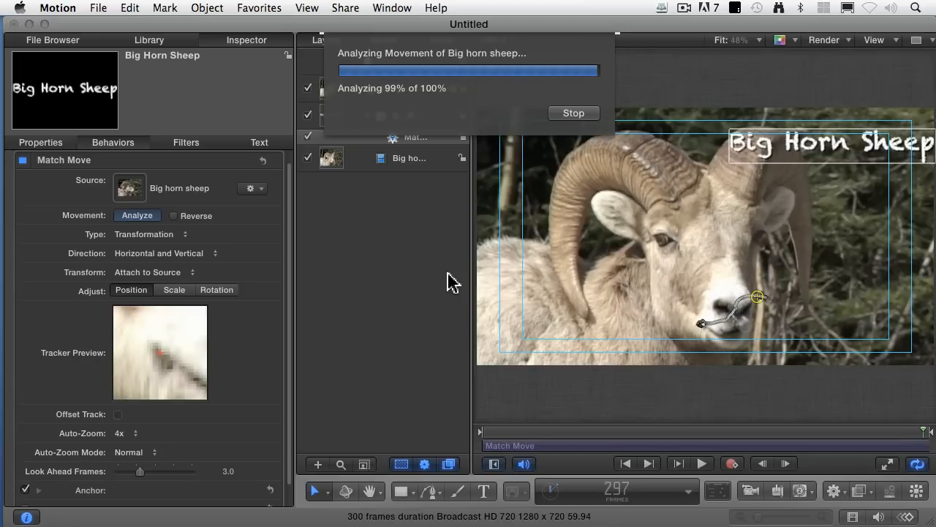
{"action": "left_click", "coordinate": [498, 432]}
{"action": "left_click_drag", "start_coordinate": [457, 432], "coordinate": [456, 432]}
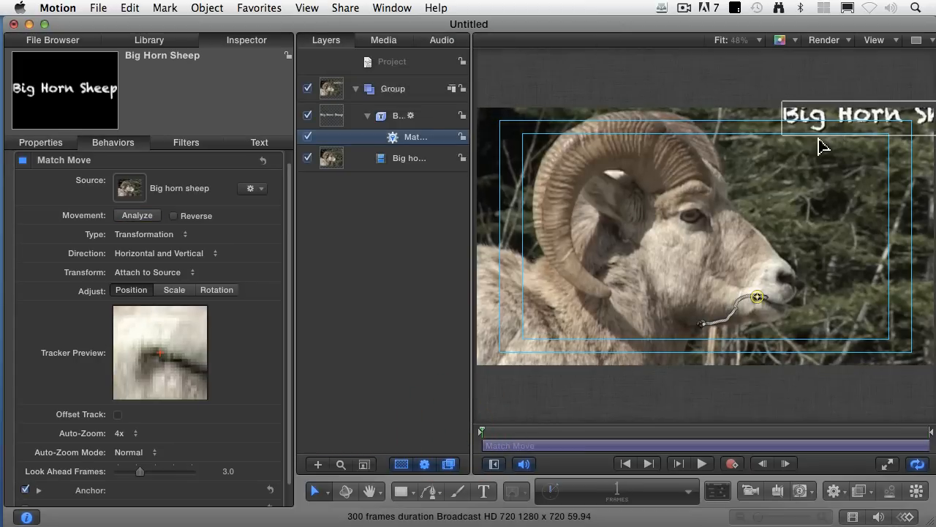
- Move the tracked title back fully inside the upper-right area of the video frame and play the animation
{"action": "left_click", "coordinate": [398, 117]}
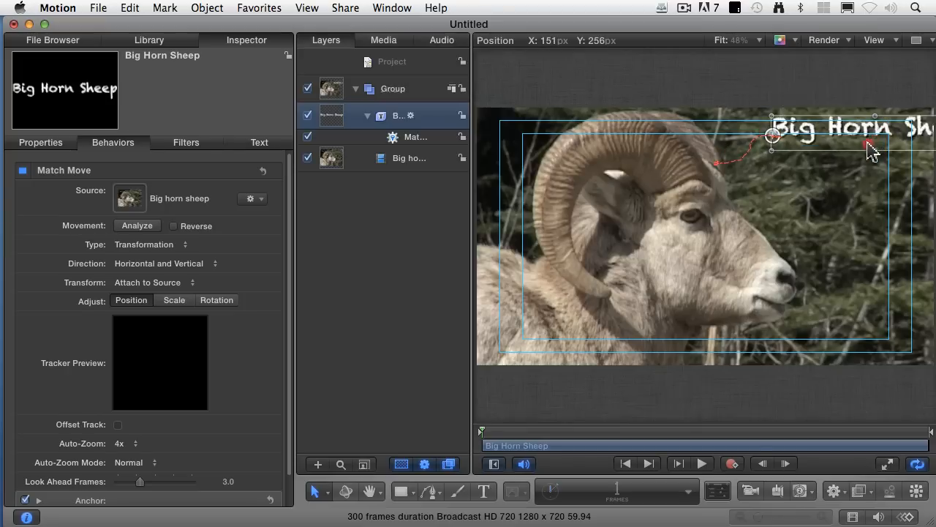
{"action": "left_click_drag", "start_coordinate": [870, 150], "coordinate": [819, 146]}
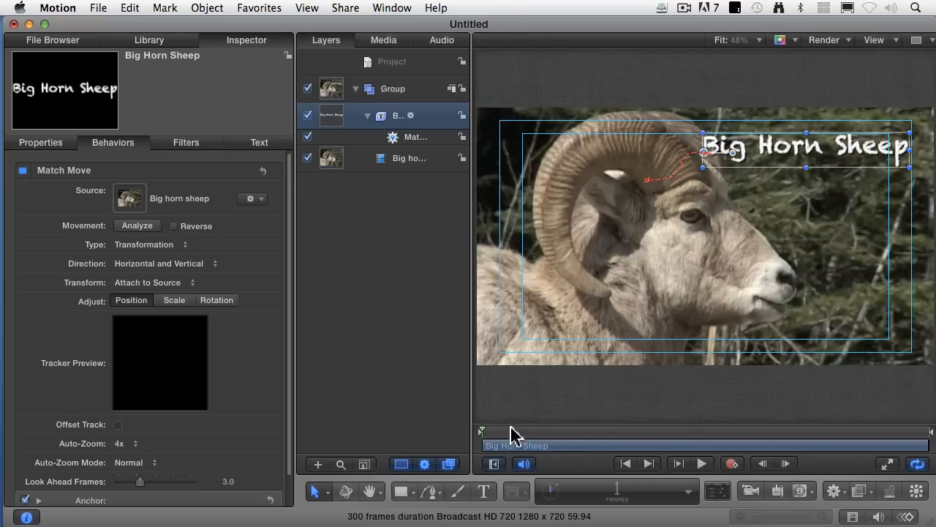
{"action": "left_click_drag", "start_coordinate": [506, 436], "coordinate": [494, 438]}
{"action": "key", "text": "space"}
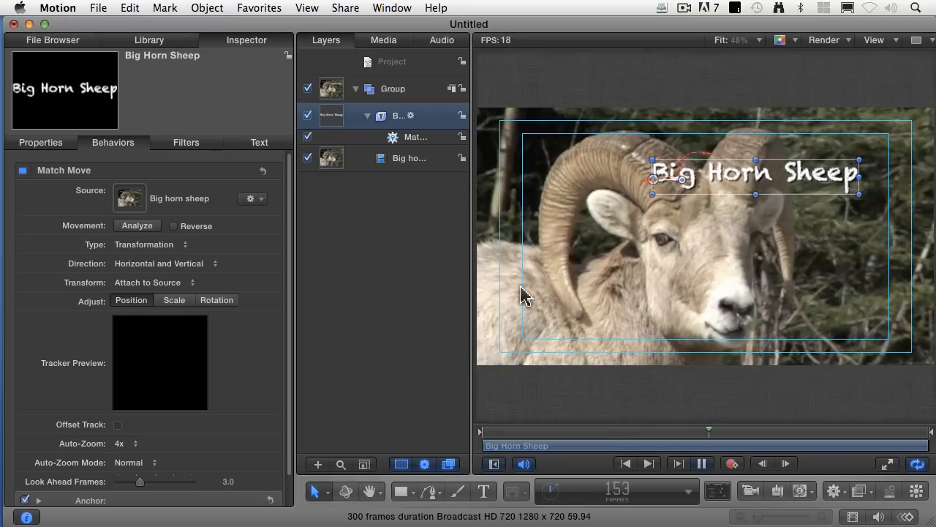
{"action": "key", "text": "space"}
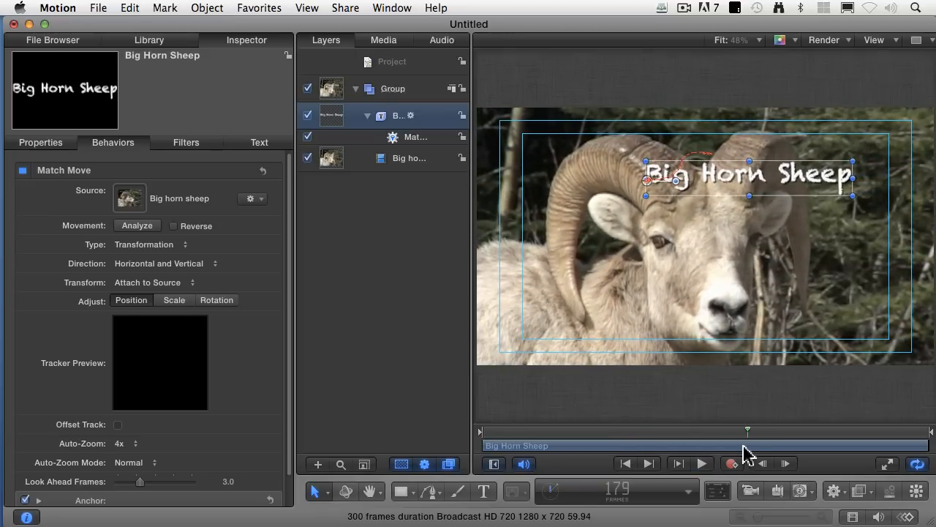
- At frame 84, move the title below the sheep's chin and scrub through the timeline to check its motion
{"action": "left_click_drag", "start_coordinate": [748, 431], "coordinate": [606, 434]}
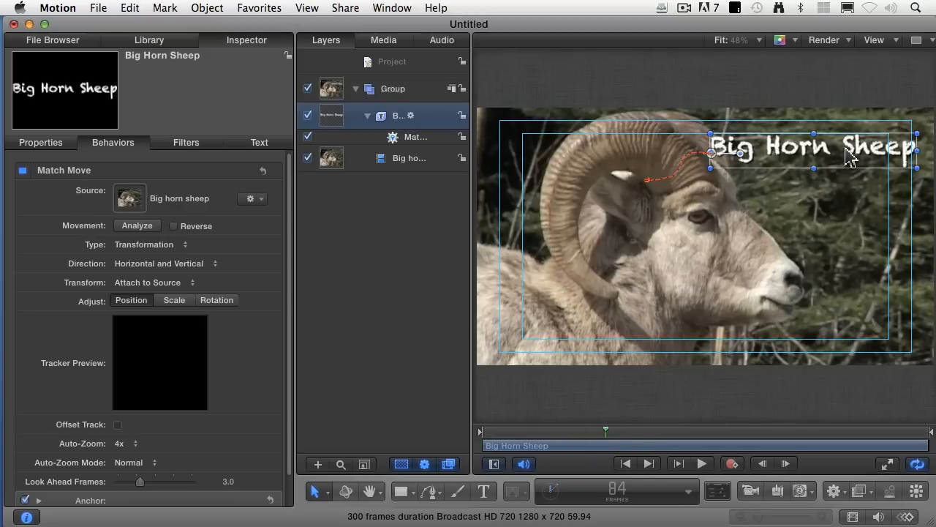
{"action": "left_click_drag", "start_coordinate": [847, 157], "coordinate": [855, 336]}
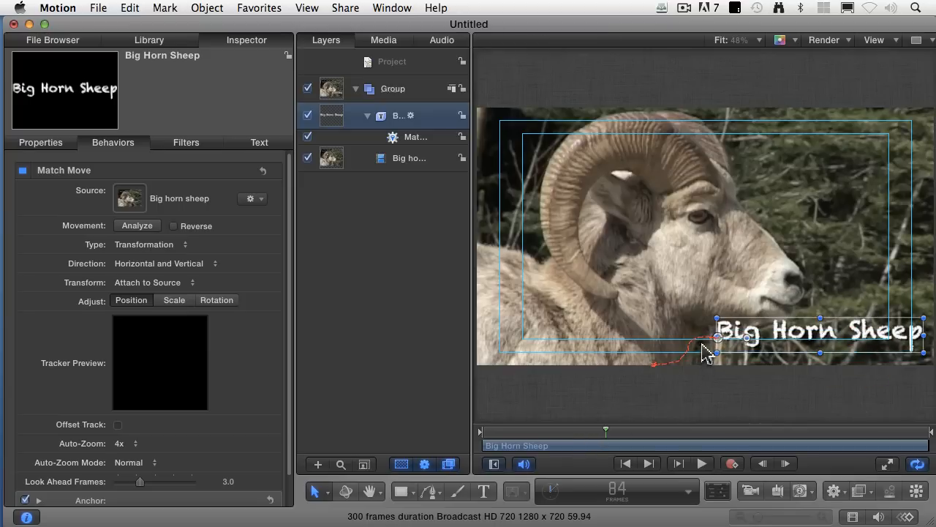
{"action": "mouse_move", "coordinate": [568, 431]}
{"action": "left_mouse_down"}
{"action": "mouse_move", "coordinate": [485, 431]}
{"action": "mouse_move", "coordinate": [775, 436]}
{"action": "mouse_move", "coordinate": [556, 431]}
{"action": "left_mouse_up"}
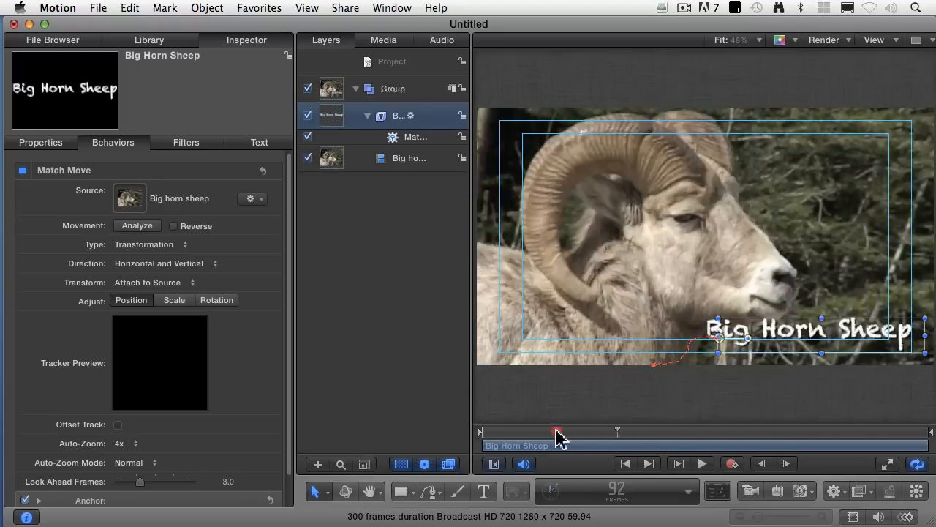